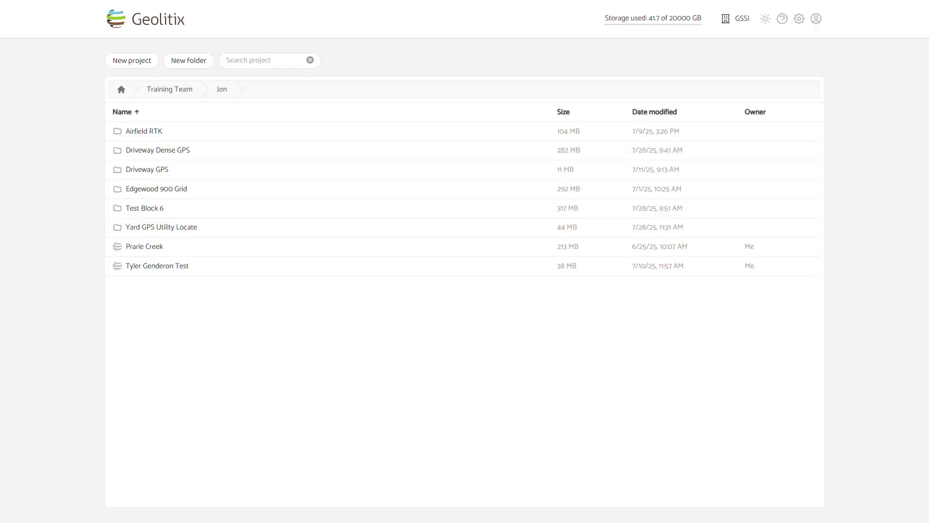
Step: Create a folder named 'GSSI Front Yard GPS Utility Locate' and open it
{"action": "left_click", "coordinate": [189, 60]}
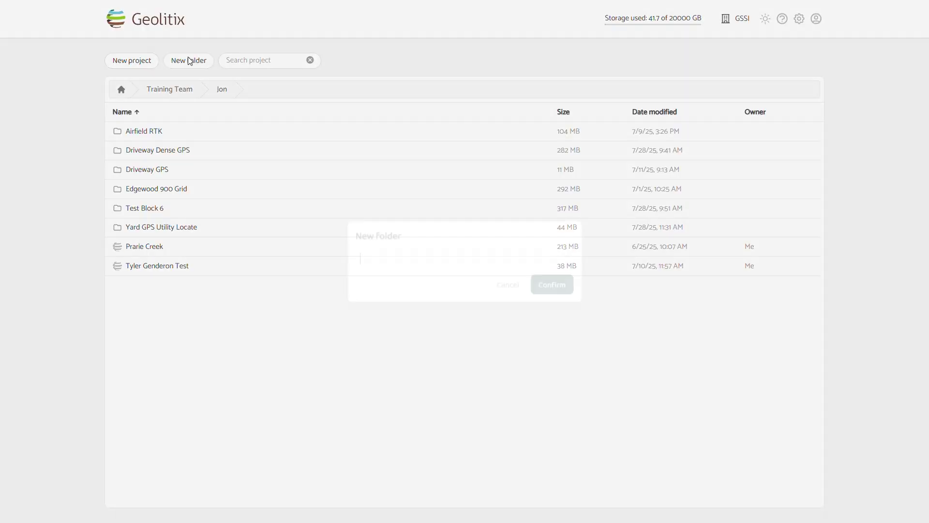
{"action": "type", "text": "GSSI Front Yard GPS Utility Locate"}
{"action": "key", "text": "Return"}
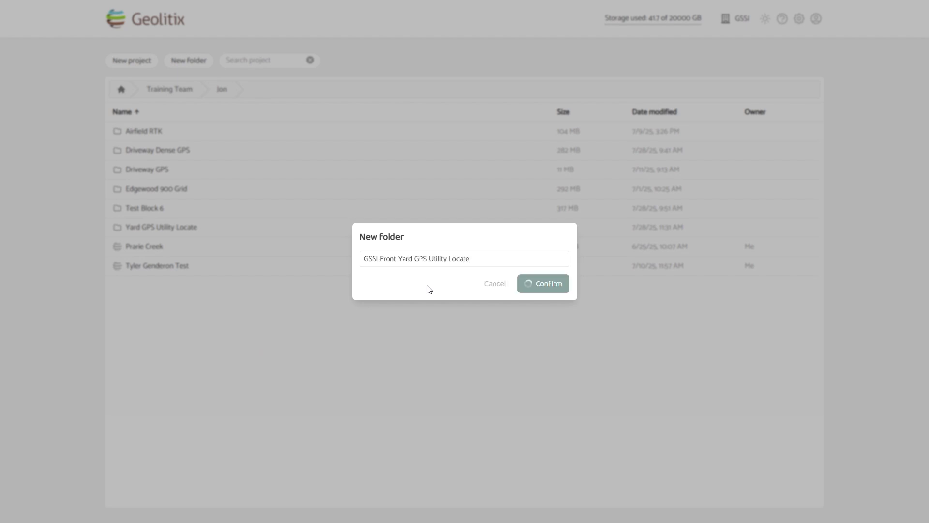
{"action": "left_click", "coordinate": [182, 207]}
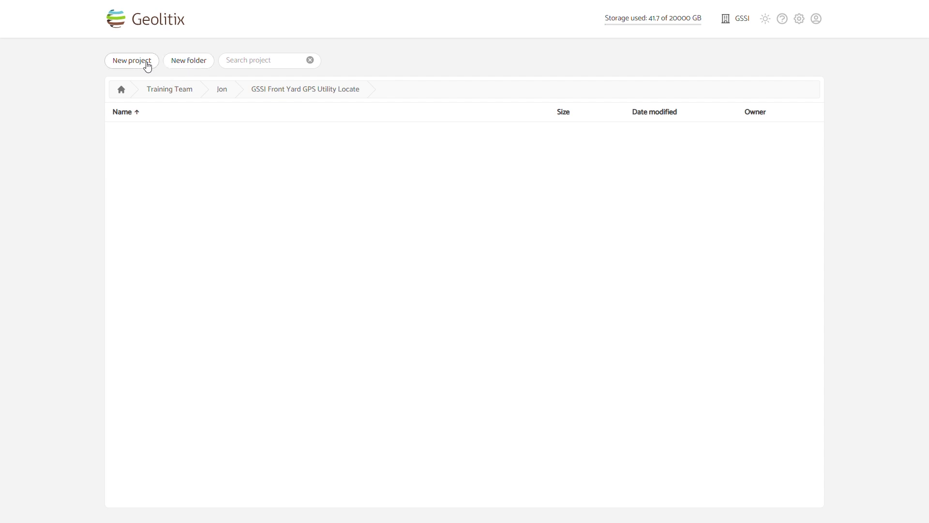
Step: Start a new project named 'GSSI Front Yard Locate' in the folder
{"action": "left_click", "coordinate": [147, 66]}
{"action": "type", "text": "GSSI Front Yard Locate"}
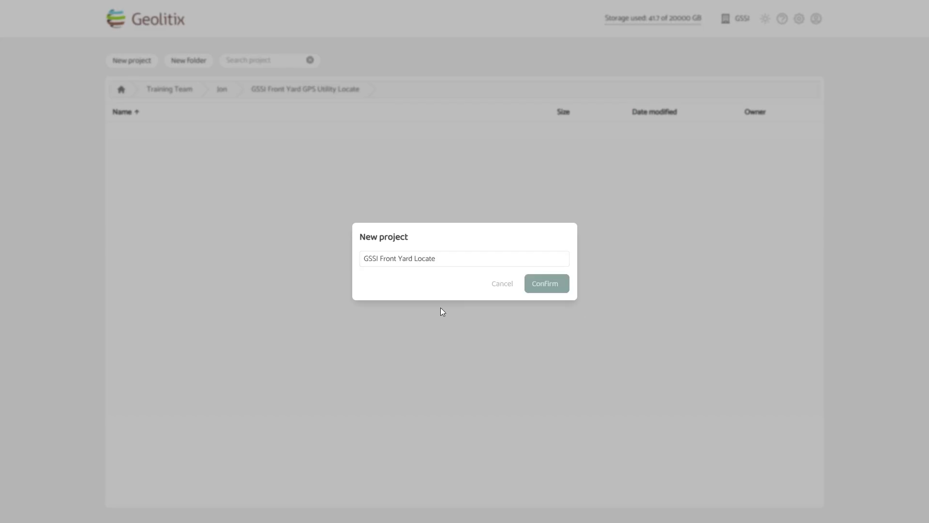
{"action": "key", "text": "Return"}
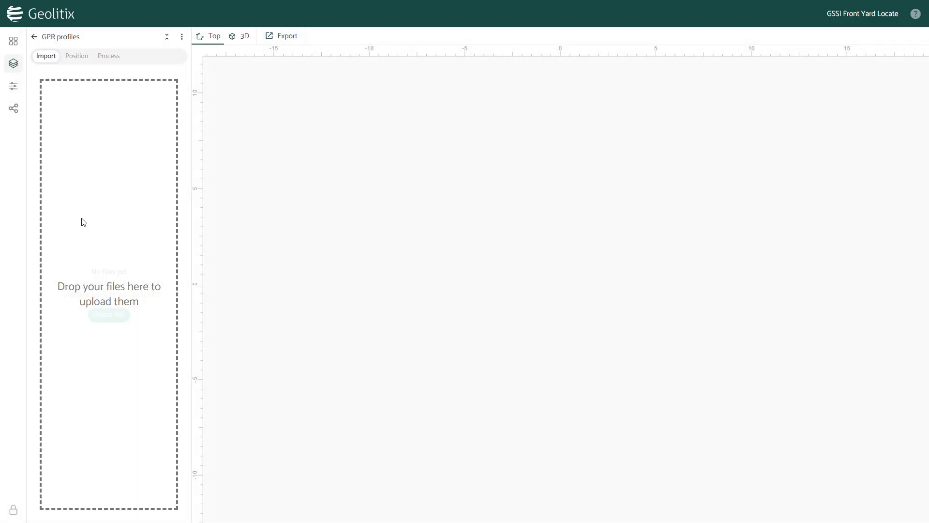
Step: Import the YARDGPS_0001 DZG/DZT/DZX files and accept the radar velocity
{"action": "left_click_drag", "start_coordinate": [83, 222], "coordinate": [92, 221]}
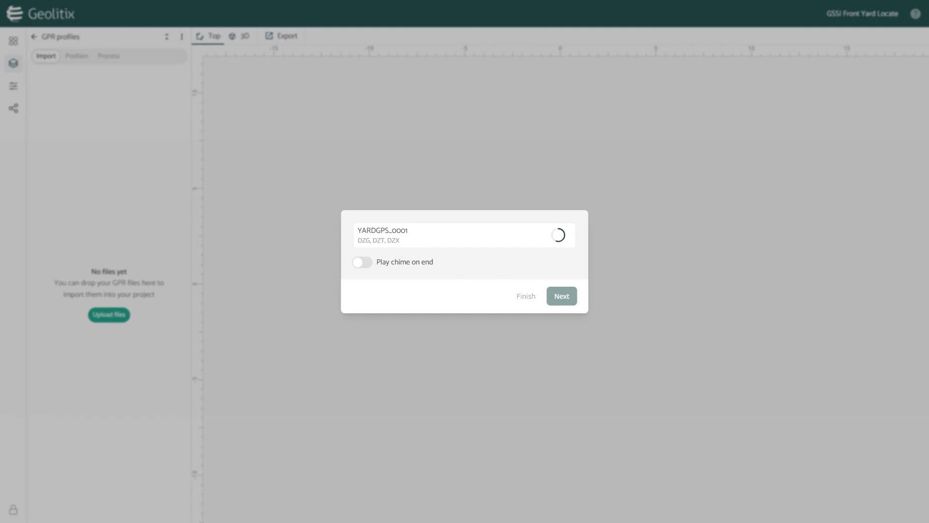
{"action": "left_click", "coordinate": [561, 296]}
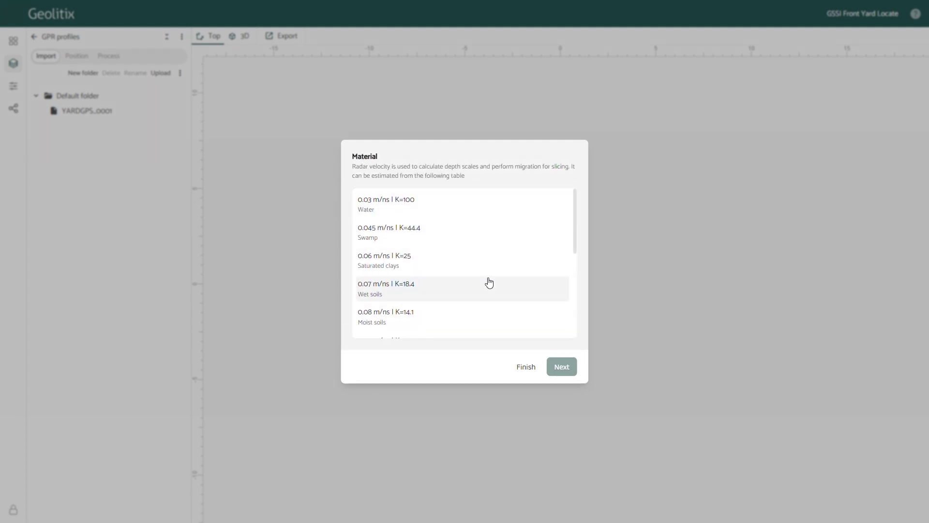
{"action": "scroll", "coordinate": [484, 285], "scroll_direction": "down", "scroll_amount": 1}
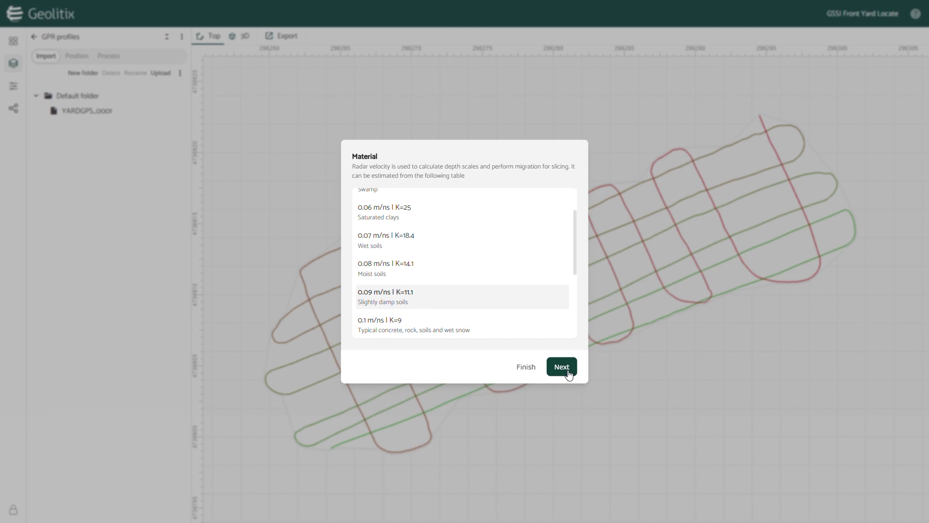
{"action": "left_click", "coordinate": [566, 372]}
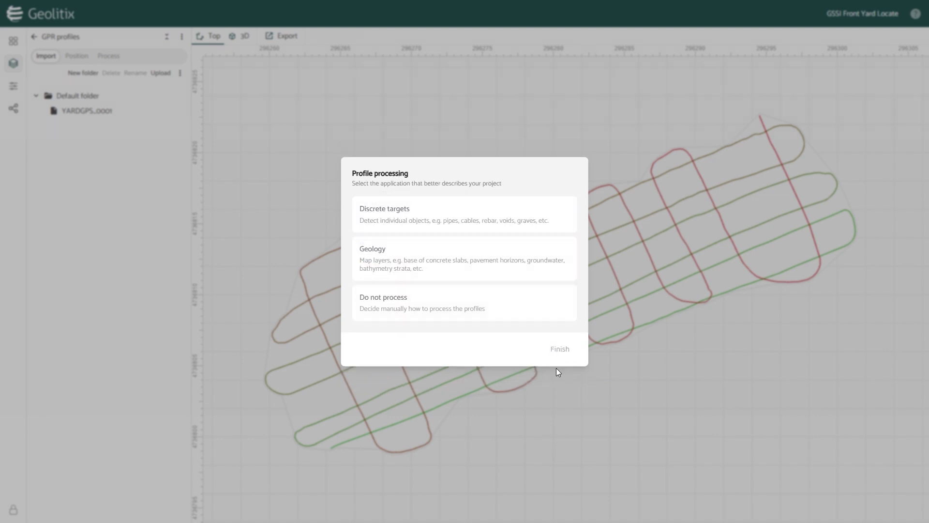
Step: Process the import for Discrete targets with Do not create slices, and finish
{"action": "left_click", "coordinate": [397, 219]}
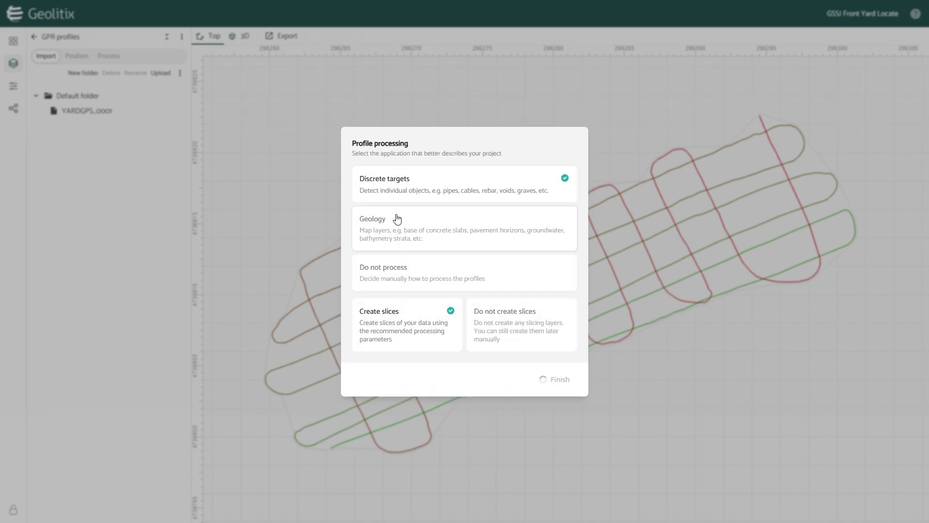
{"action": "left_click", "coordinate": [525, 322]}
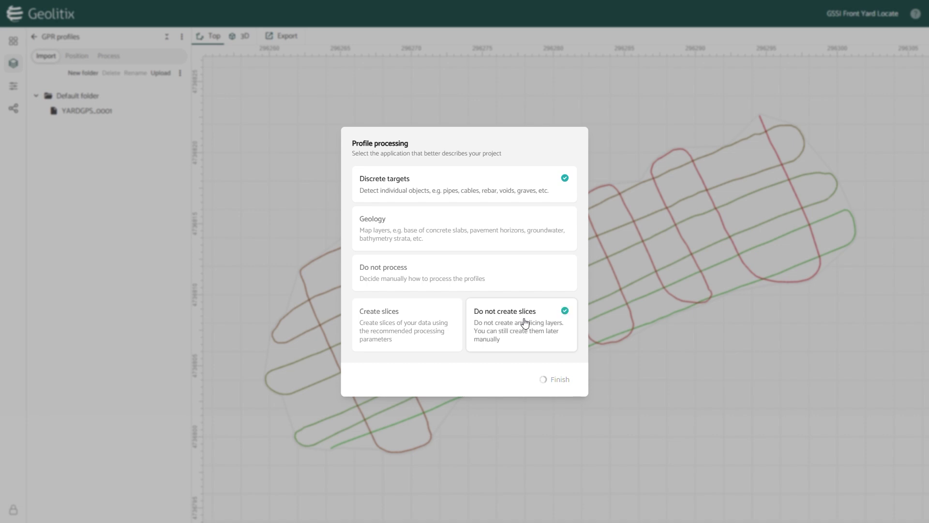
{"action": "left_click", "coordinate": [562, 382]}
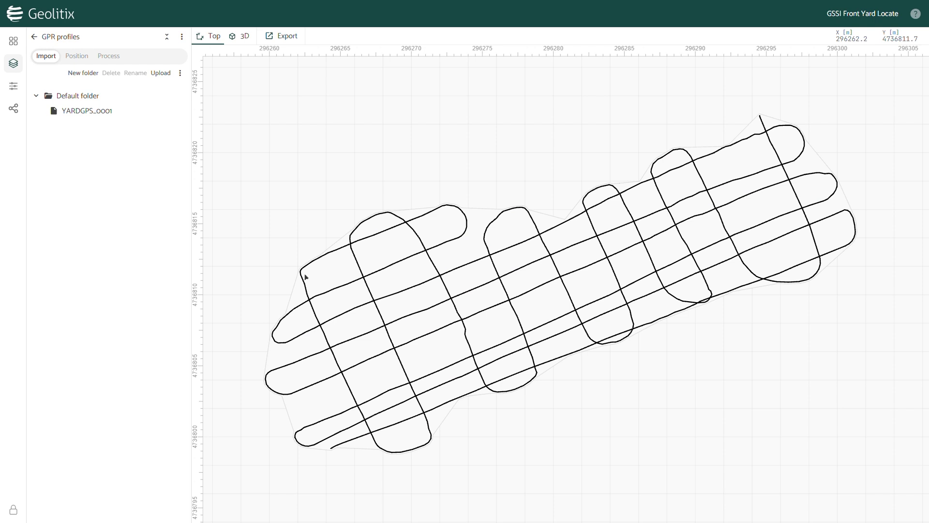
Step: Apply Split zigzag pattern to both YARDGPS_0001 zigzag profiles, confirming the split
{"action": "left_click", "coordinate": [305, 277]}
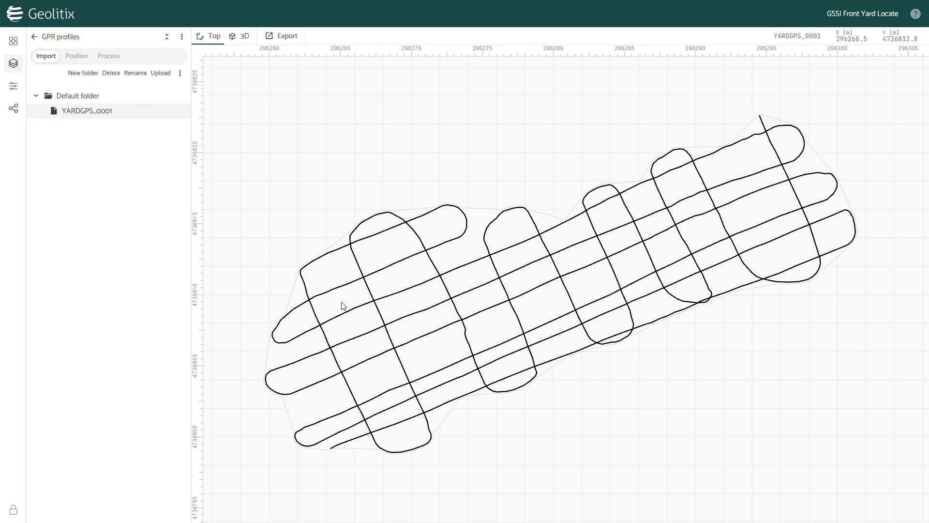
{"action": "left_click", "coordinate": [86, 57]}
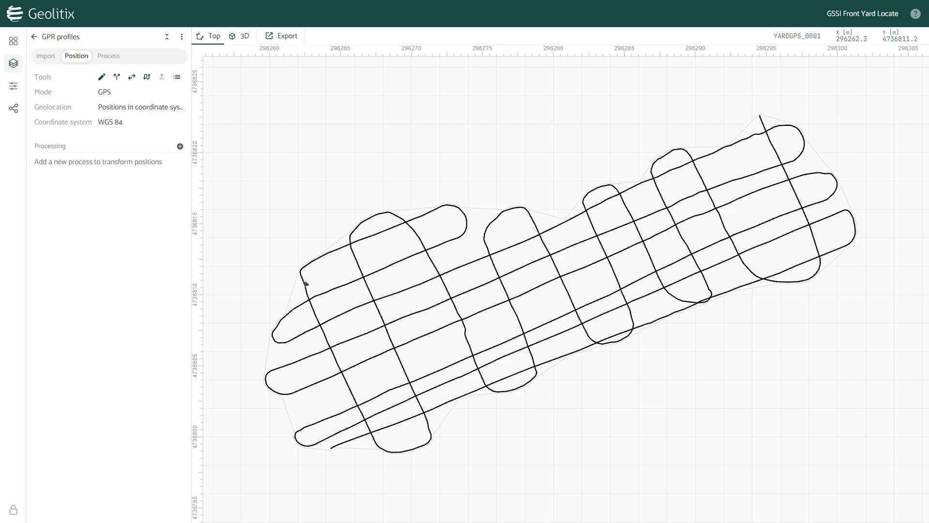
{"action": "right_click", "coordinate": [305, 278]}
{"action": "left_click", "coordinate": [325, 297]}
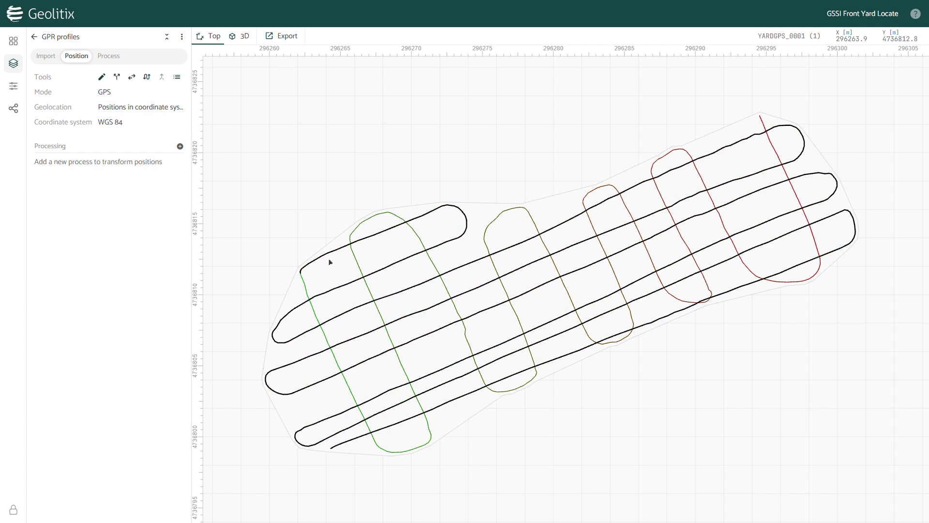
{"action": "left_click", "coordinate": [148, 78]}
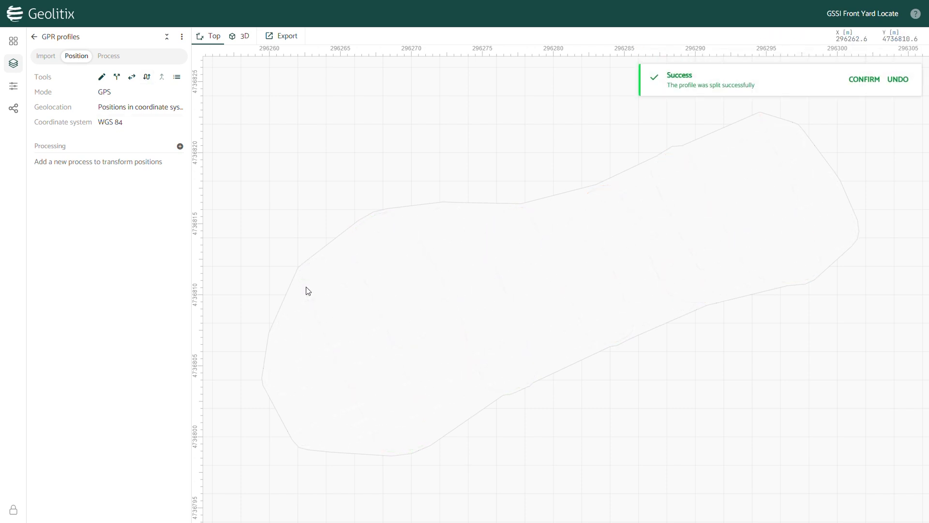
{"action": "left_click", "coordinate": [865, 81]}
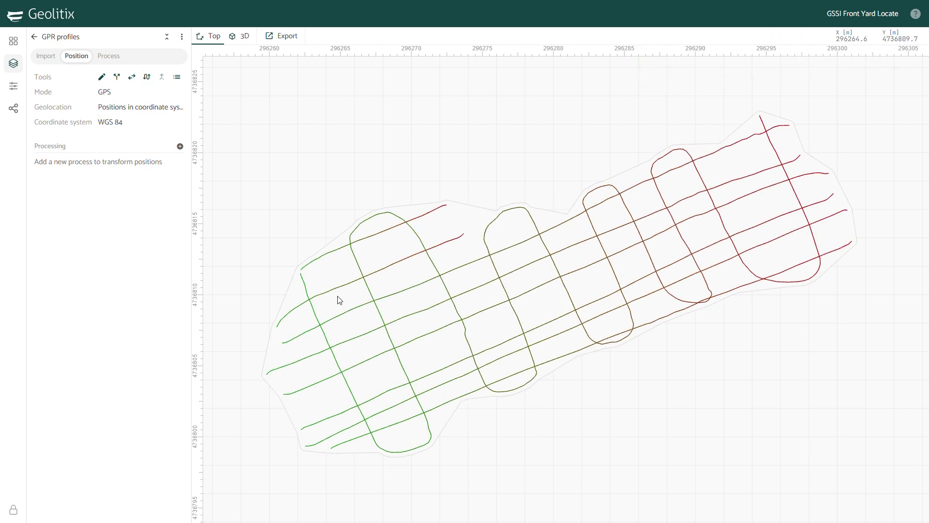
{"action": "left_click", "coordinate": [149, 79]}
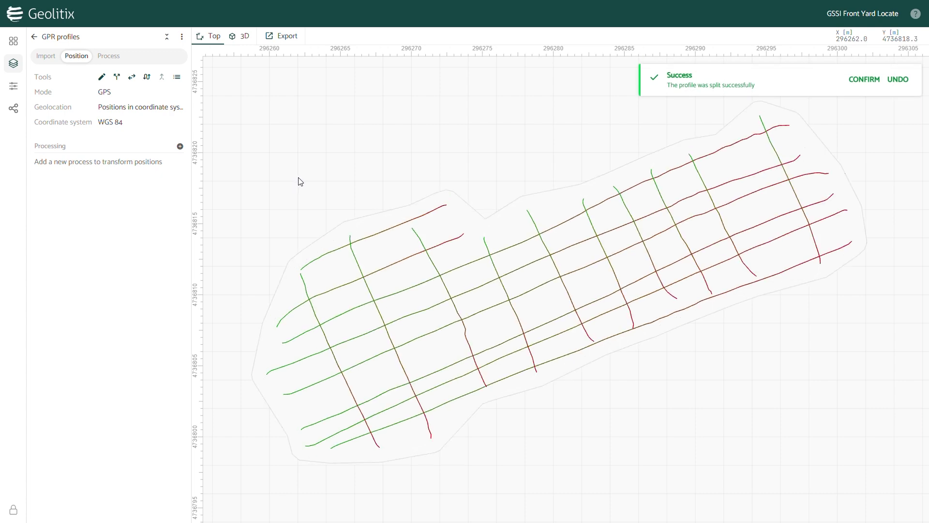
Step: Add an Offset correction position processing step with a -0.1 s time lag
{"action": "left_click", "coordinate": [181, 146]}
{"action": "scroll", "coordinate": [271, 283], "scroll_direction": "down", "scroll_amount": 2}
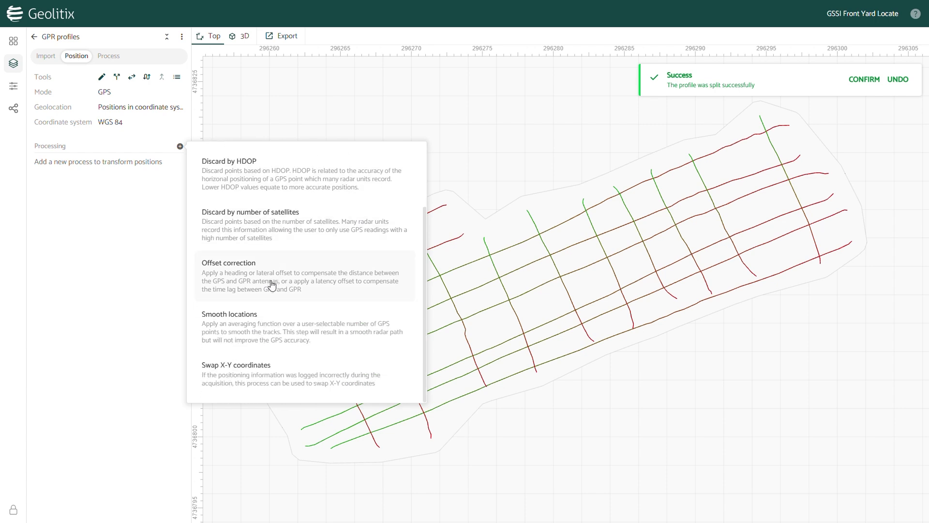
{"action": "left_click", "coordinate": [272, 285]}
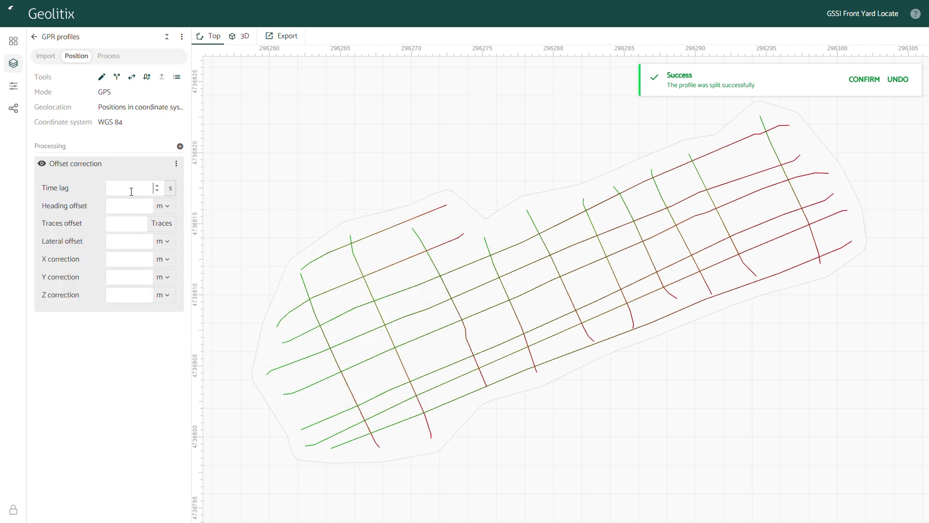
{"action": "left_click", "coordinate": [132, 192]}
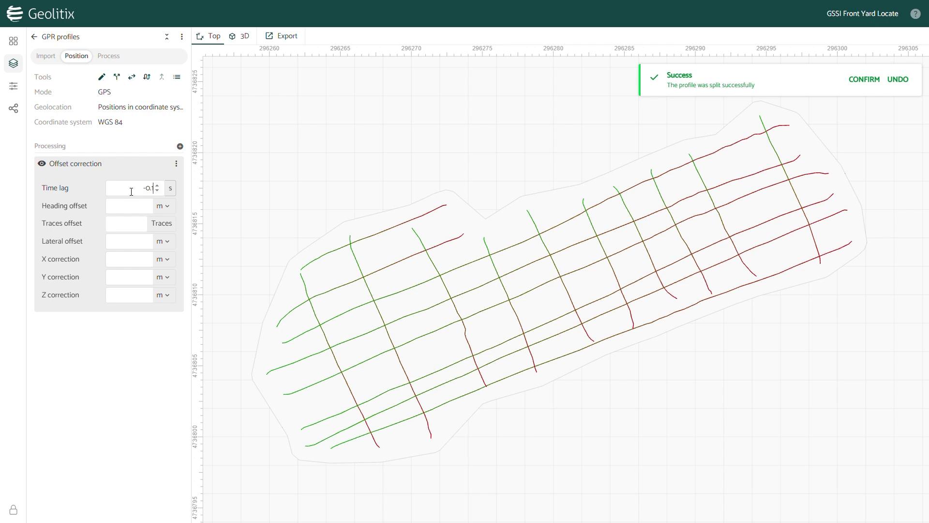
{"action": "type", "text": "-0.1"}
{"action": "left_click", "coordinate": [100, 374]}
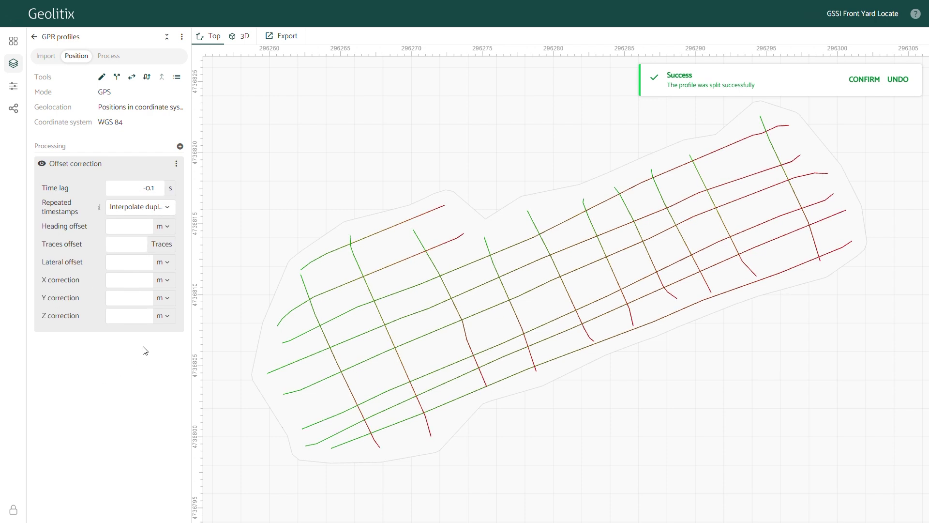
{"action": "left_click", "coordinate": [114, 58]}
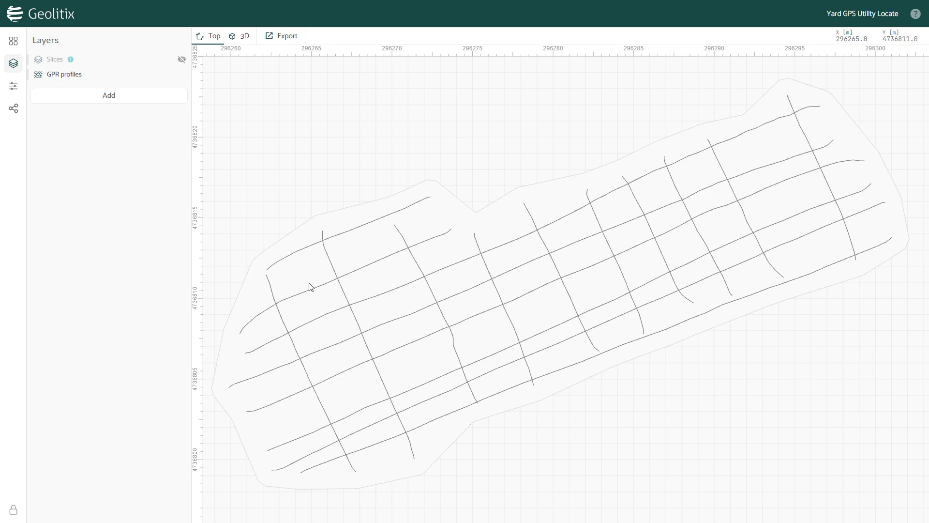
Step: Show the bottom survey line's radargram stacked with three profiles in an enlarged panel
{"action": "left_click", "coordinate": [395, 439]}
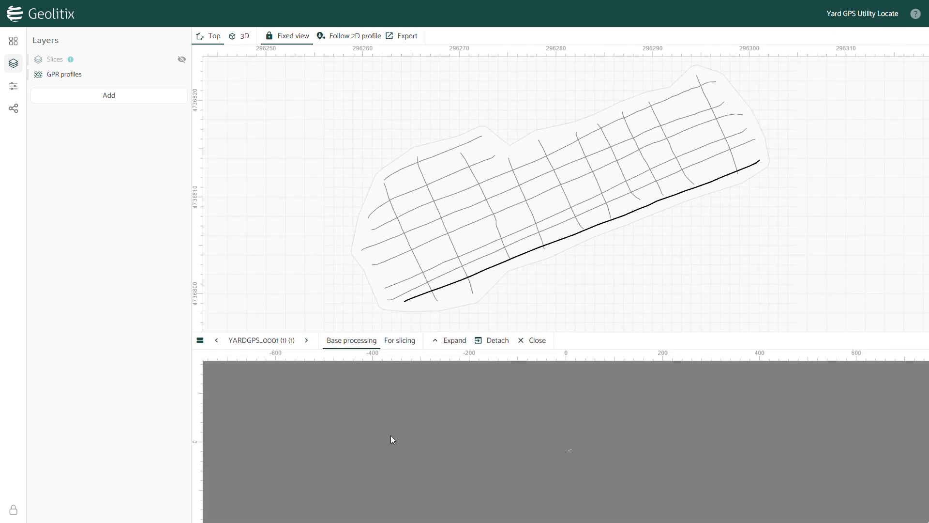
{"action": "left_click", "coordinate": [200, 340]}
{"action": "left_click", "coordinate": [248, 363]}
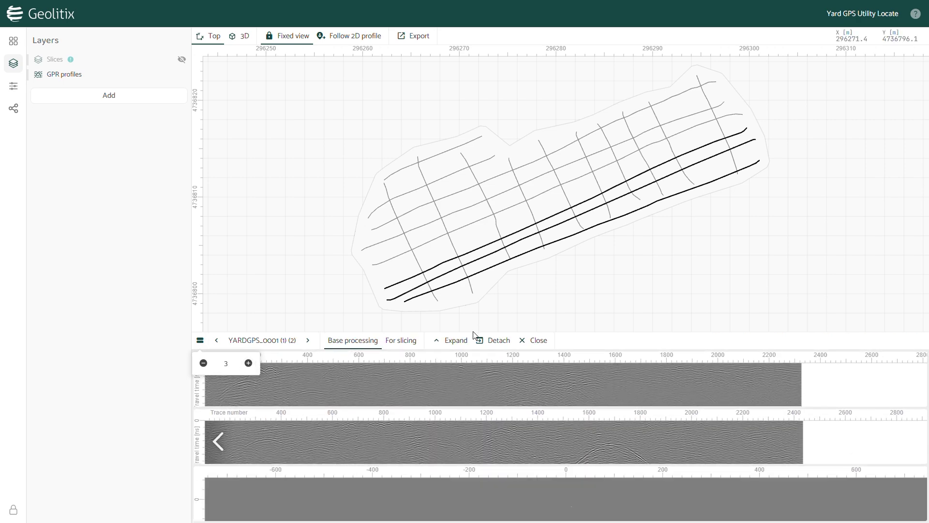
{"action": "left_click_drag", "start_coordinate": [479, 333], "coordinate": [479, 178]}
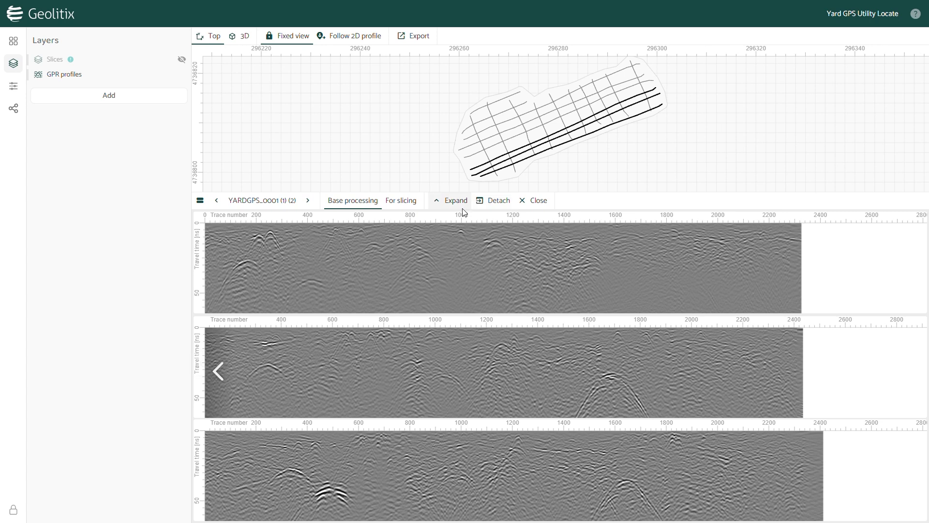
{"action": "left_click", "coordinate": [102, 94]}
Step: Create a point interpretation layer and pick the reflection near trace 300 in three radargrams
{"action": "left_click", "coordinate": [230, 141]}
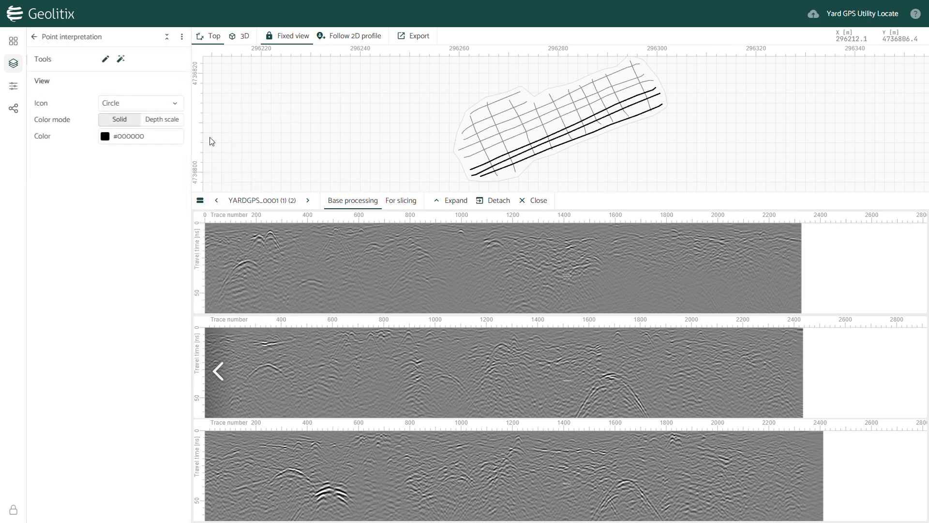
{"action": "left_click", "coordinate": [112, 64]}
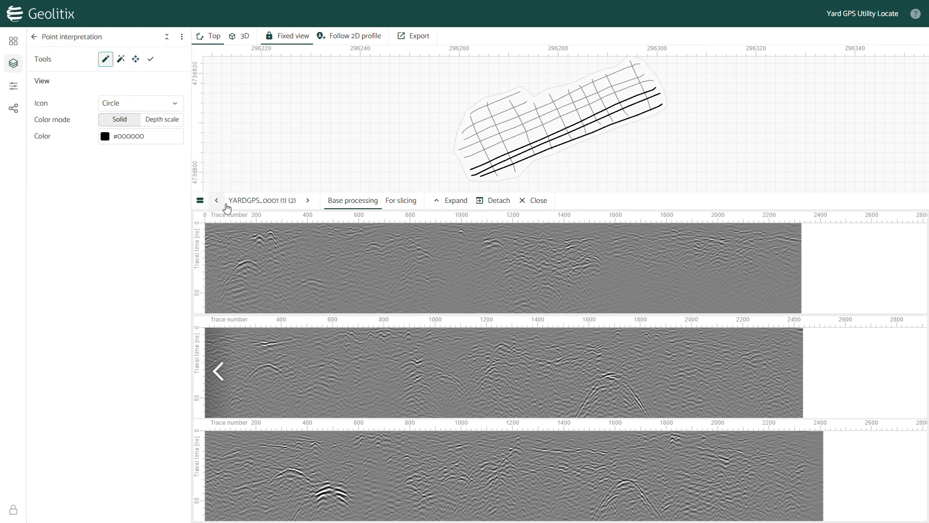
{"action": "left_click", "coordinate": [248, 260]}
{"action": "left_click", "coordinate": [266, 364]}
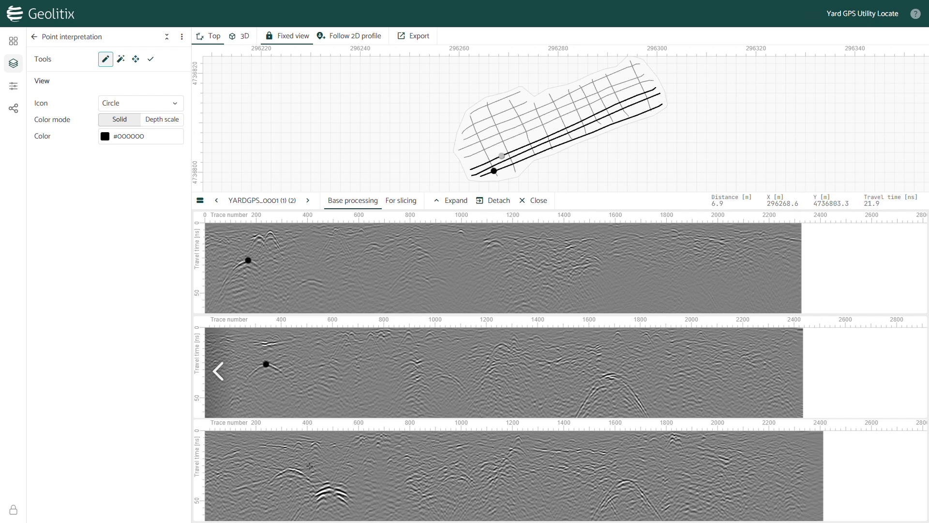
{"action": "left_click", "coordinate": [289, 470]}
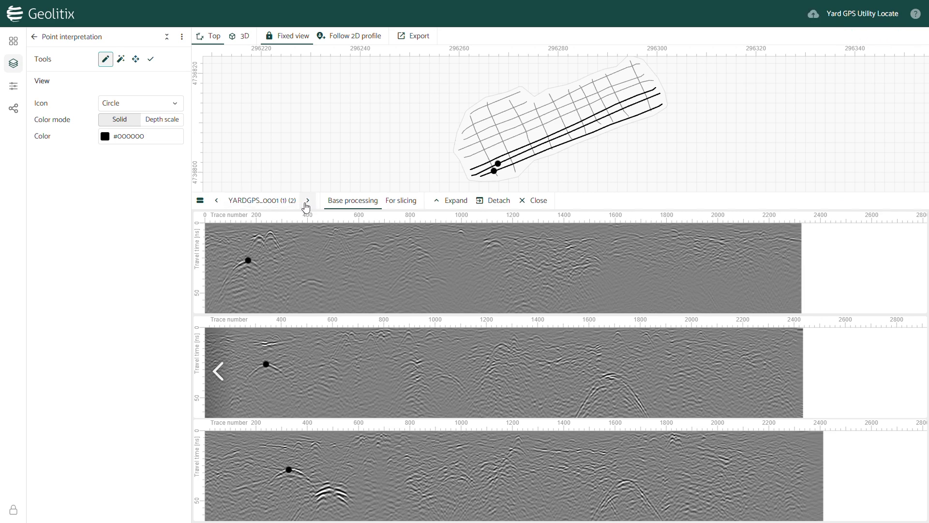
{"action": "left_click", "coordinate": [308, 201]}
{"action": "left_click", "coordinate": [307, 200]}
{"action": "left_click", "coordinate": [307, 201]}
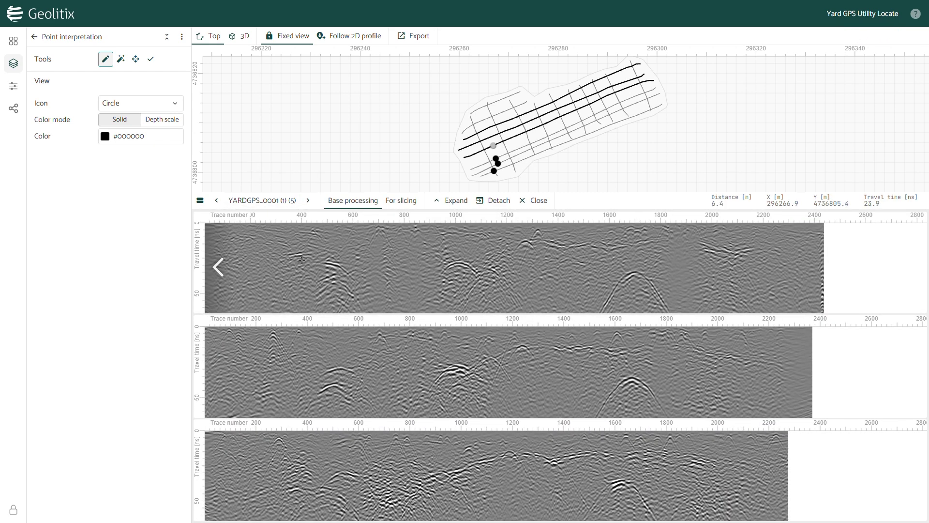
Step: Pick the reflections near trace 450 and trace 600 on the following profiles
{"action": "left_click", "coordinate": [323, 264]}
{"action": "left_click", "coordinate": [339, 367]}
{"action": "left_click", "coordinate": [345, 471]}
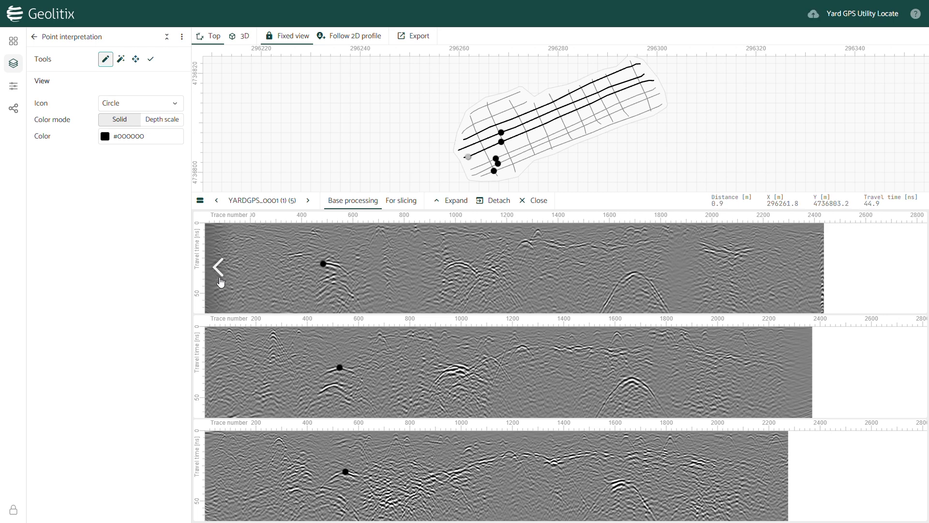
{"action": "left_click", "coordinate": [307, 201]}
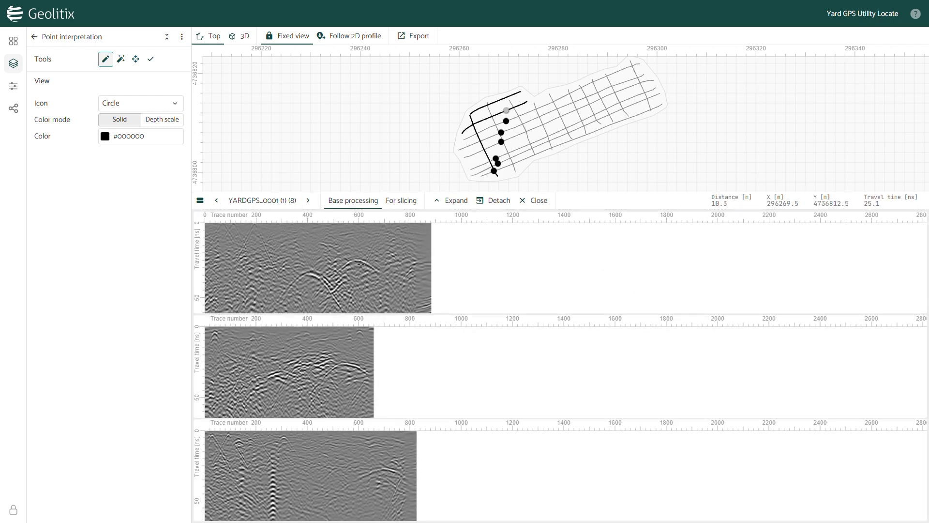
{"action": "left_click", "coordinate": [357, 260]}
{"action": "left_click", "coordinate": [347, 363]}
Step: Colour the point picks fully saturated green
{"action": "left_click", "coordinate": [142, 136]}
{"action": "left_click", "coordinate": [240, 233]}
{"action": "left_click_drag", "start_coordinate": [285, 167], "coordinate": [333, 177]}
{"action": "left_click", "coordinate": [107, 181]}
Step: Rename the point layer to 'Storm Drain'
{"action": "left_click", "coordinate": [182, 36]}
{"action": "left_click", "coordinate": [225, 54]}
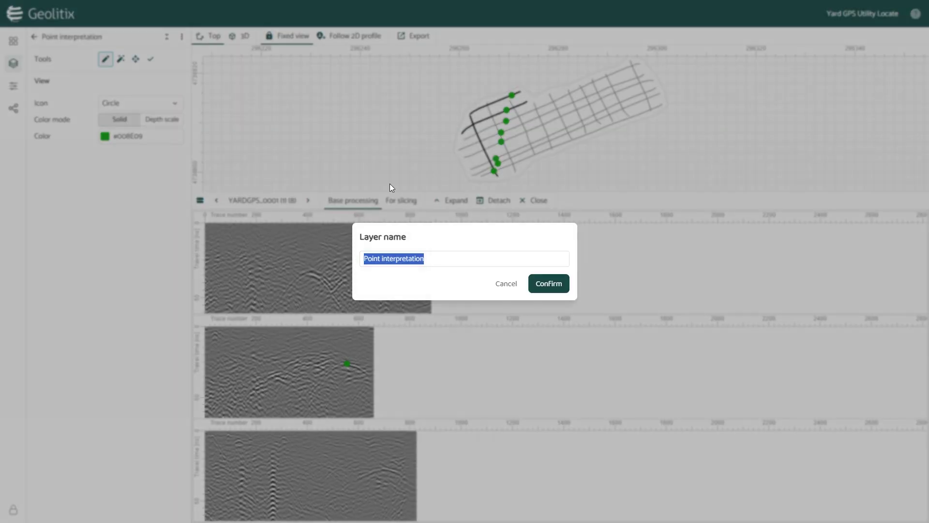
{"action": "type", "text": "Storm Drain"}
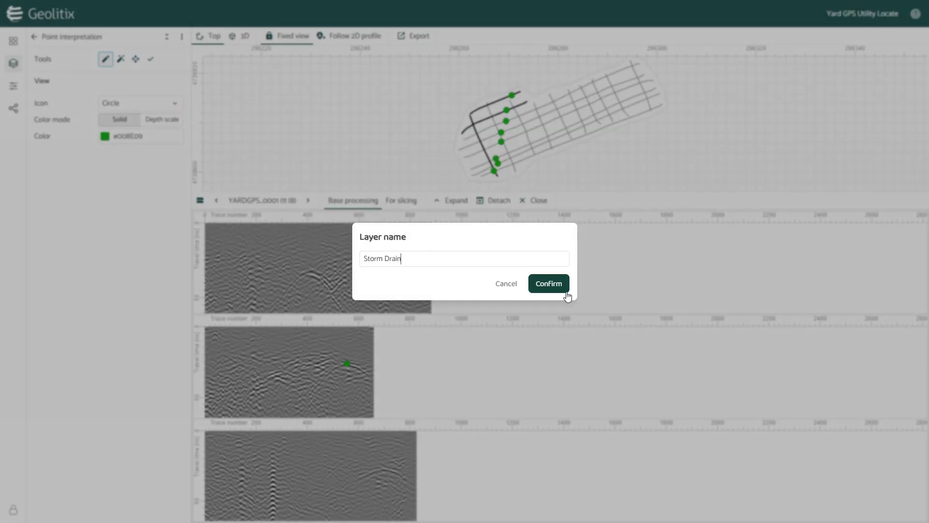
{"action": "left_click", "coordinate": [561, 289]}
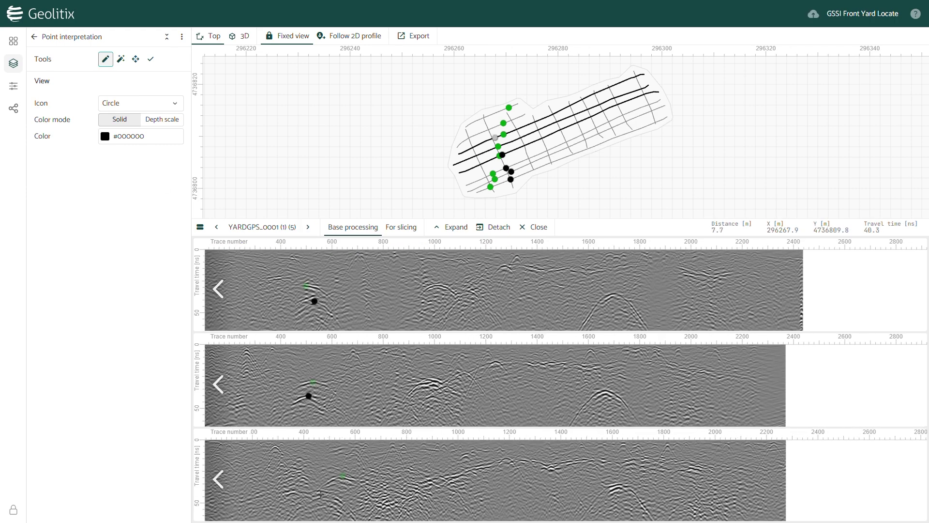
Step: Add further coloured point interpretation layers, including Fire Water, for the other utilities
{"action": "left_click", "coordinate": [105, 136]}
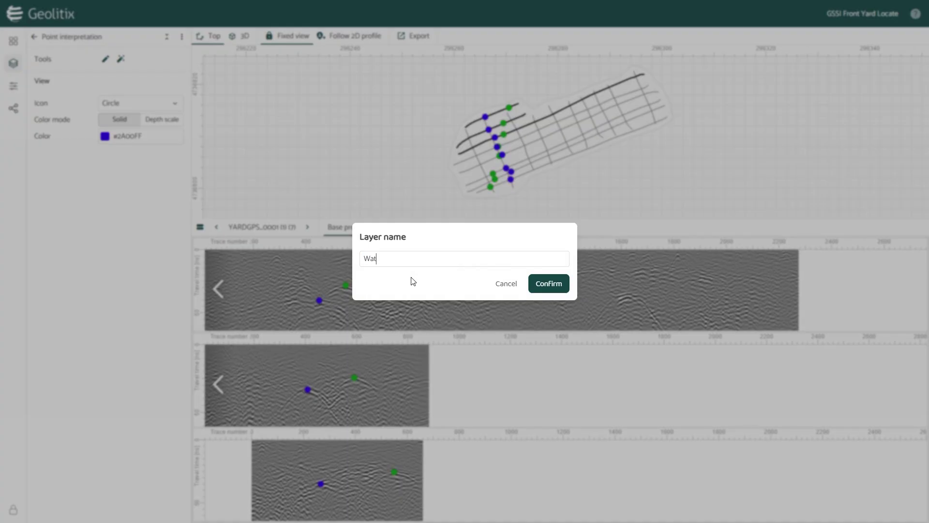
{"action": "left_click", "coordinate": [133, 113]}
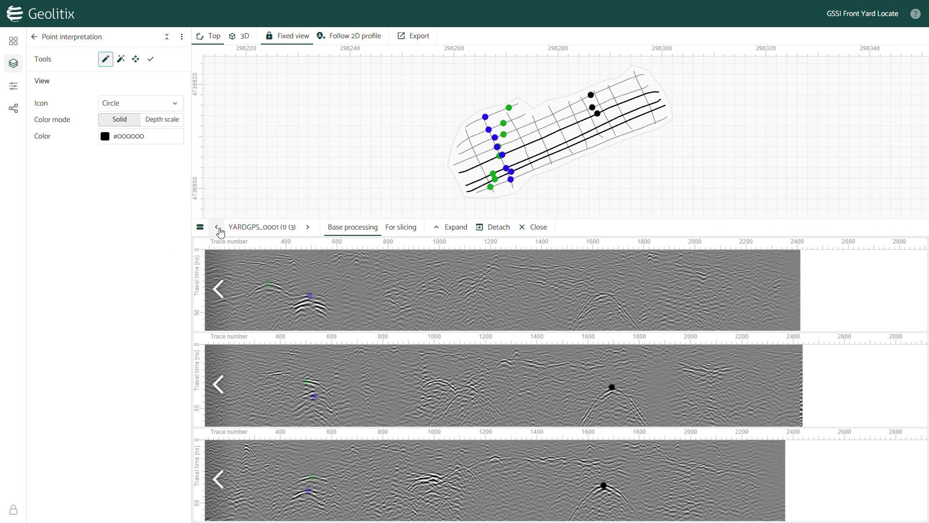
{"action": "left_click", "coordinate": [179, 137]}
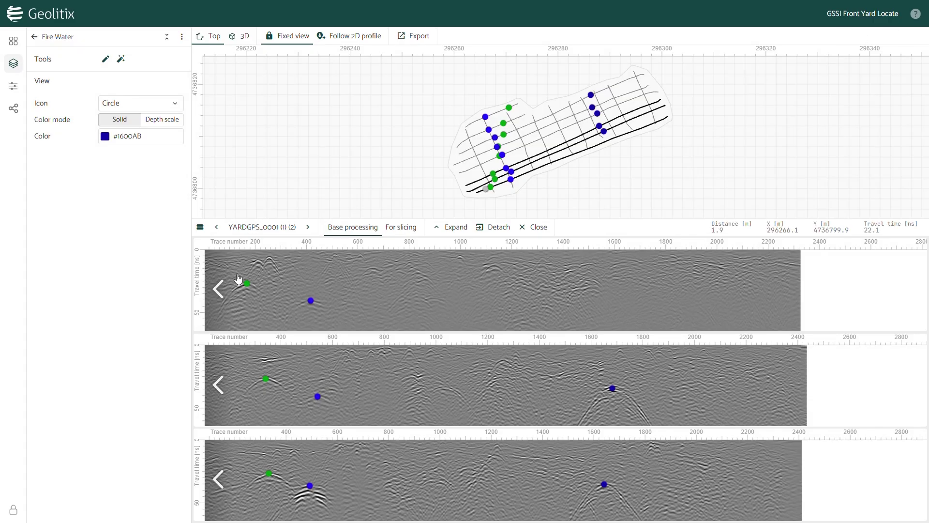
{"action": "left_click", "coordinate": [127, 131]}
{"action": "left_click", "coordinate": [208, 168]}
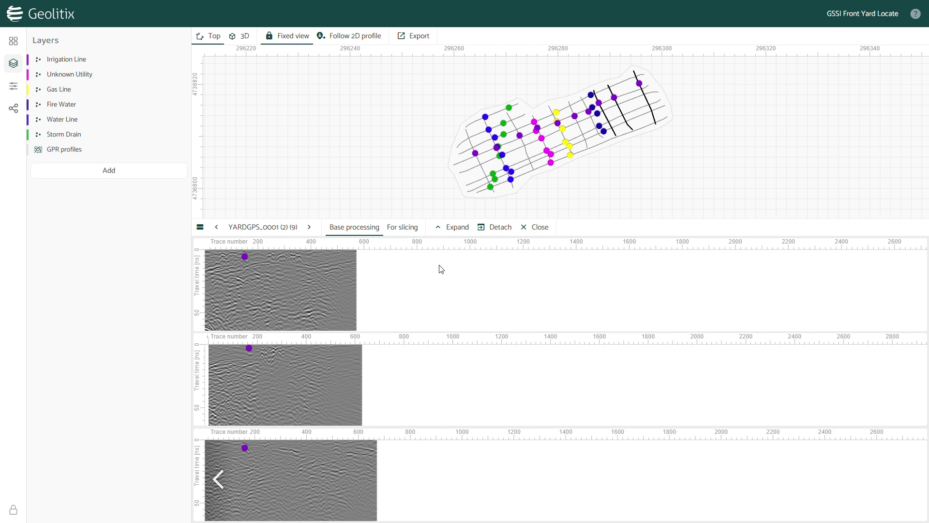
Step: Add a polyline layer and start it at the southernmost green Storm Drain pick
{"action": "left_click", "coordinate": [134, 171]}
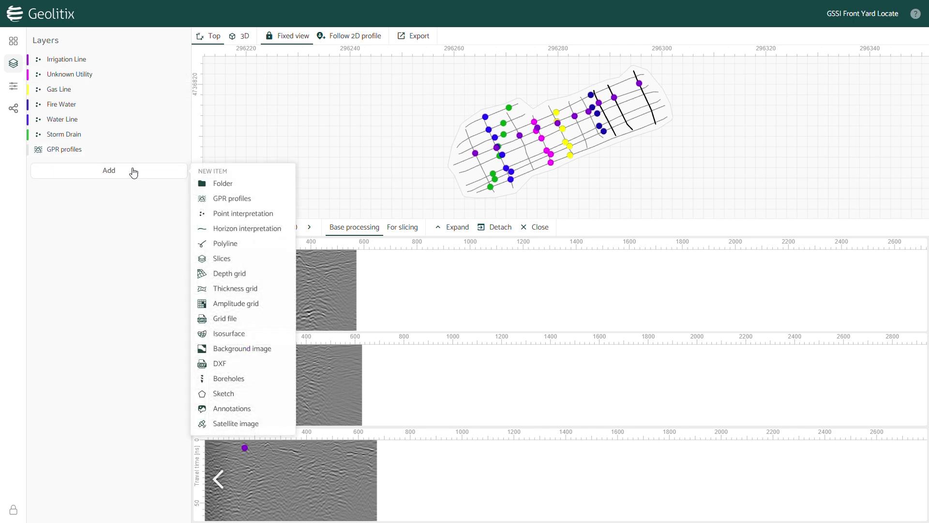
{"action": "left_click", "coordinate": [254, 244]}
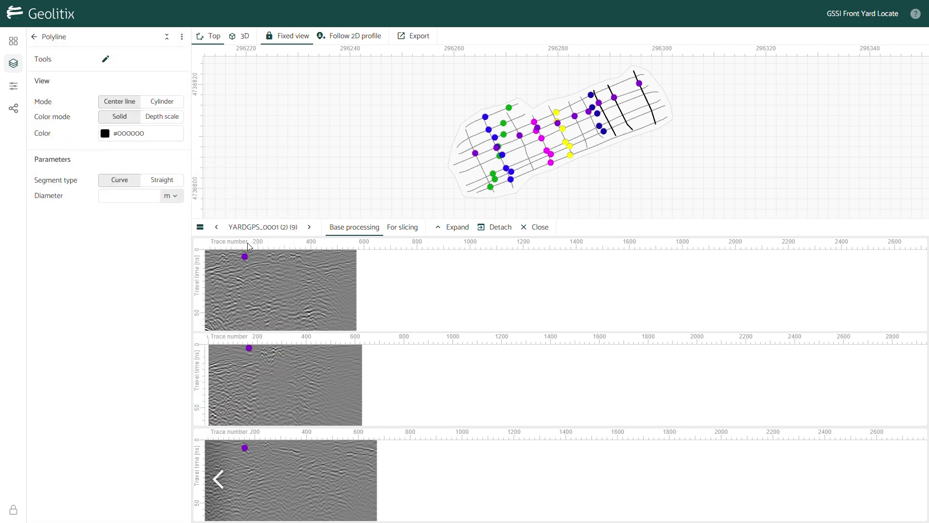
{"action": "left_click", "coordinate": [110, 64]}
{"action": "left_click", "coordinate": [492, 189]}
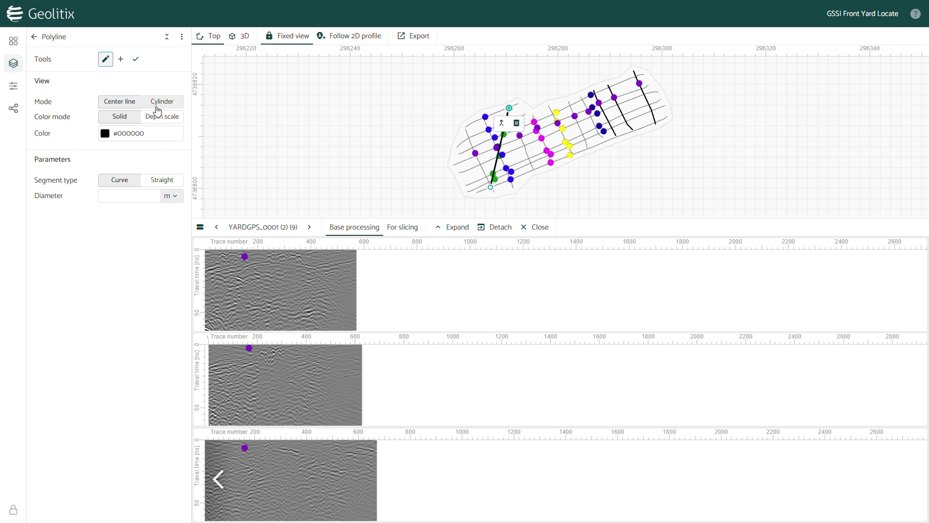
Step: Colour the polyline fully saturated green and finish editing it
{"action": "left_click", "coordinate": [125, 136]}
{"action": "left_click_drag", "start_coordinate": [249, 231], "coordinate": [239, 230]}
{"action": "left_click_drag", "start_coordinate": [295, 161], "coordinate": [337, 179]}
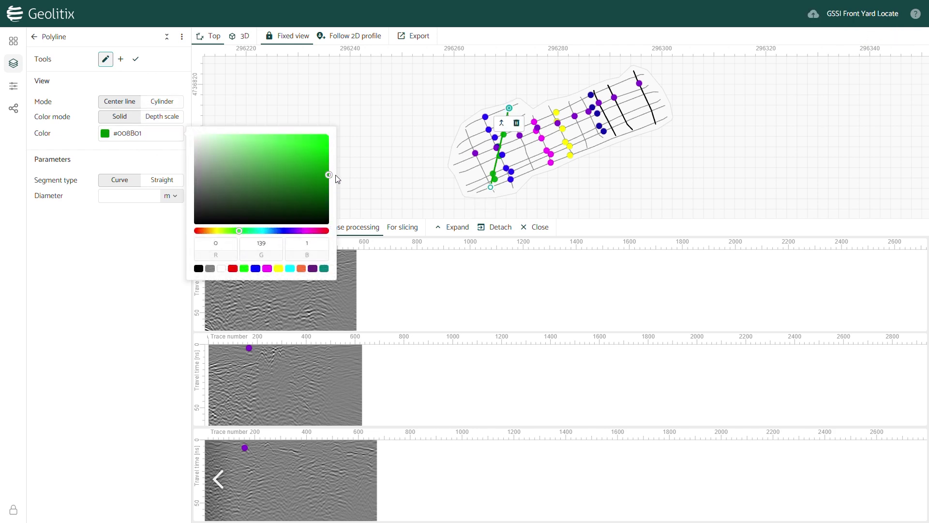
{"action": "left_click", "coordinate": [136, 58]}
Step: Rename the polyline layer to 'Storm Drain Line'
{"action": "left_click", "coordinate": [181, 36]}
{"action": "left_click", "coordinate": [229, 56]}
{"action": "type", "text": "Storm Drain Line"}
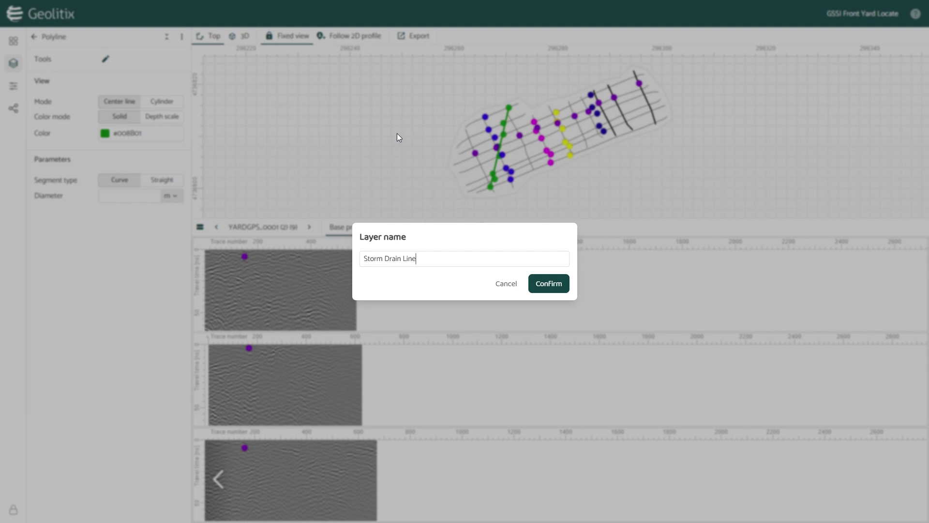
{"action": "key", "text": "Return"}
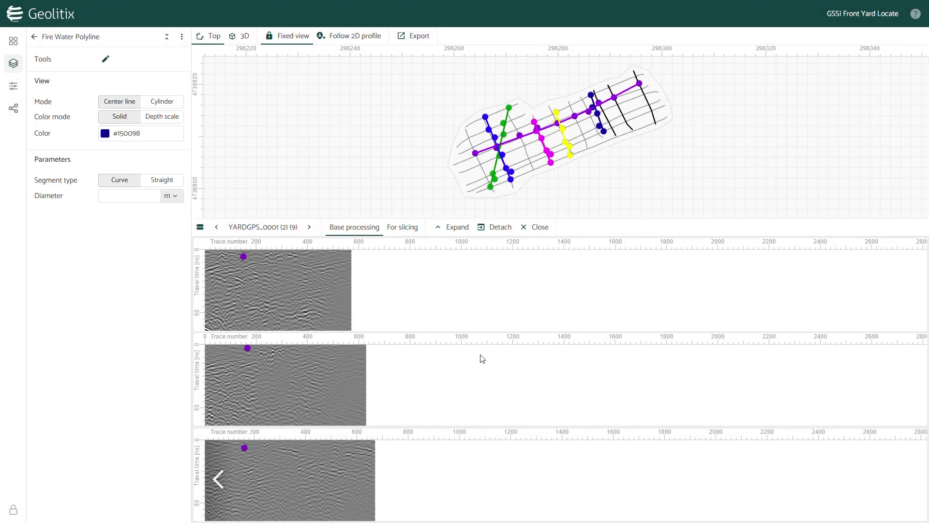
{"action": "left_click", "coordinate": [410, 36]}
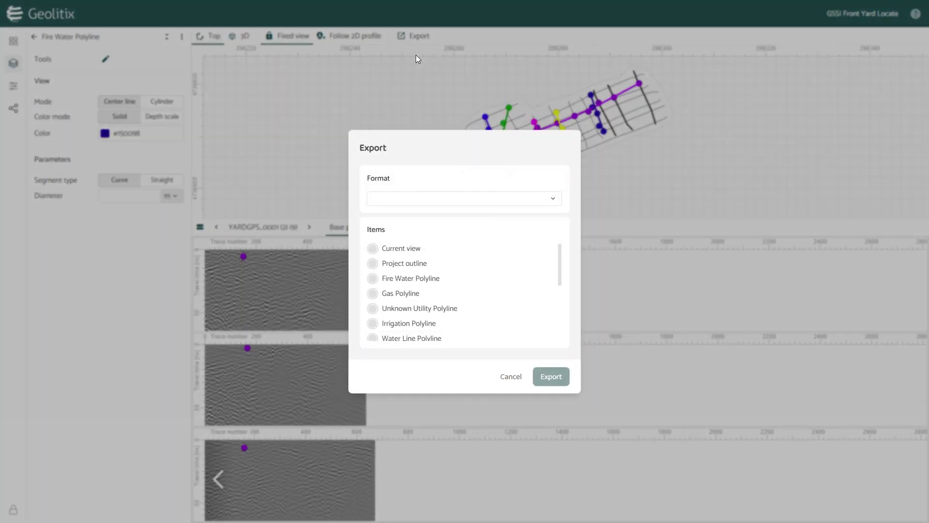
Step: Export the Gas, Unknown Utility, Irrigation, Water Line and Storm Drain Line polylines as KMZ
{"action": "left_click", "coordinate": [536, 201]}
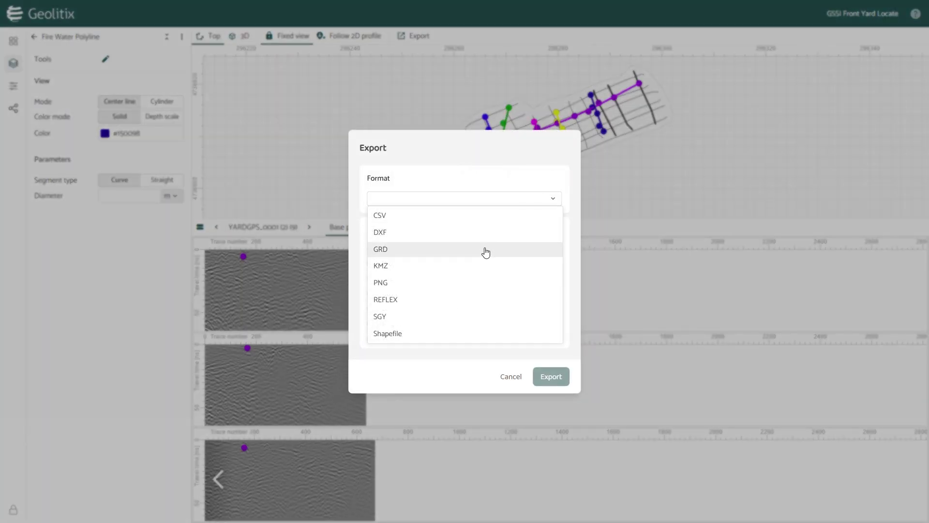
{"action": "left_click", "coordinate": [424, 266]}
{"action": "scroll", "coordinate": [382, 262], "scroll_direction": "down", "scroll_amount": 2}
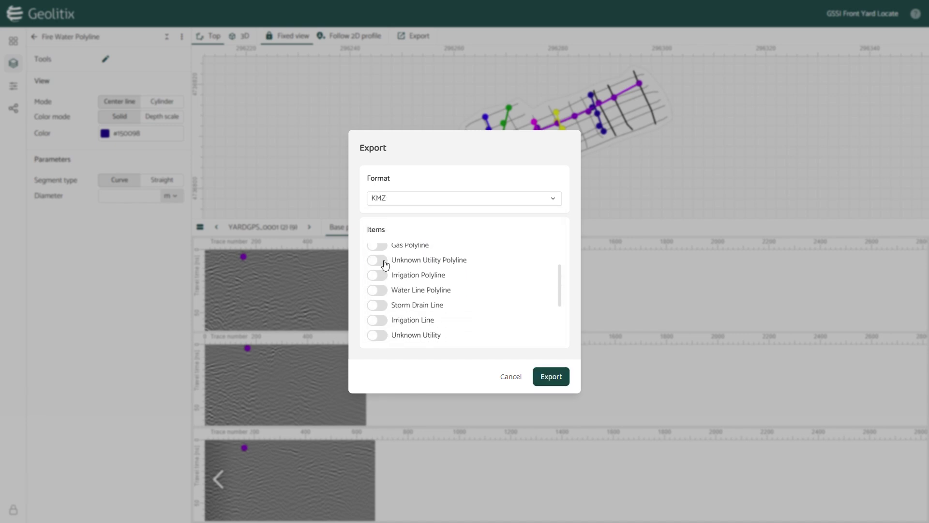
{"action": "left_click", "coordinate": [383, 247]}
{"action": "left_click", "coordinate": [382, 260]}
{"action": "left_click", "coordinate": [382, 276]}
{"action": "left_click", "coordinate": [382, 290]}
{"action": "left_click", "coordinate": [377, 306]}
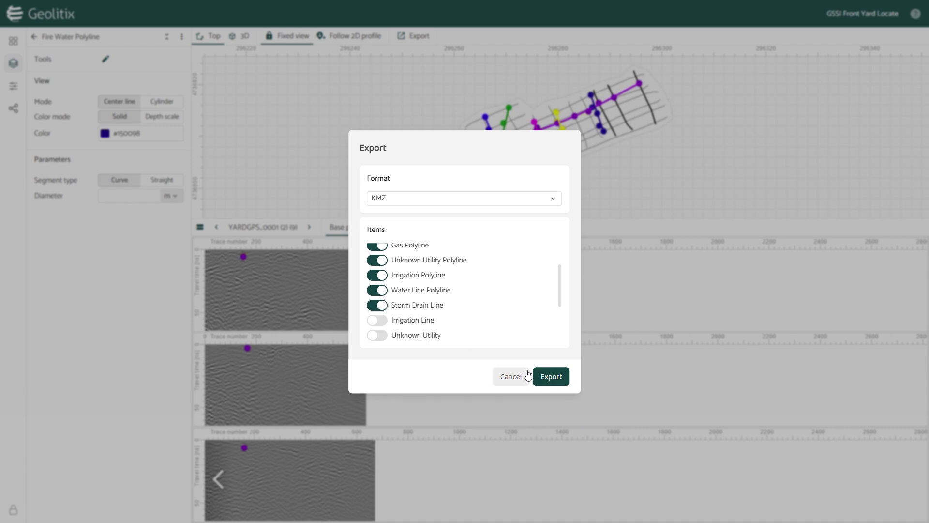
{"action": "left_click", "coordinate": [552, 378]}
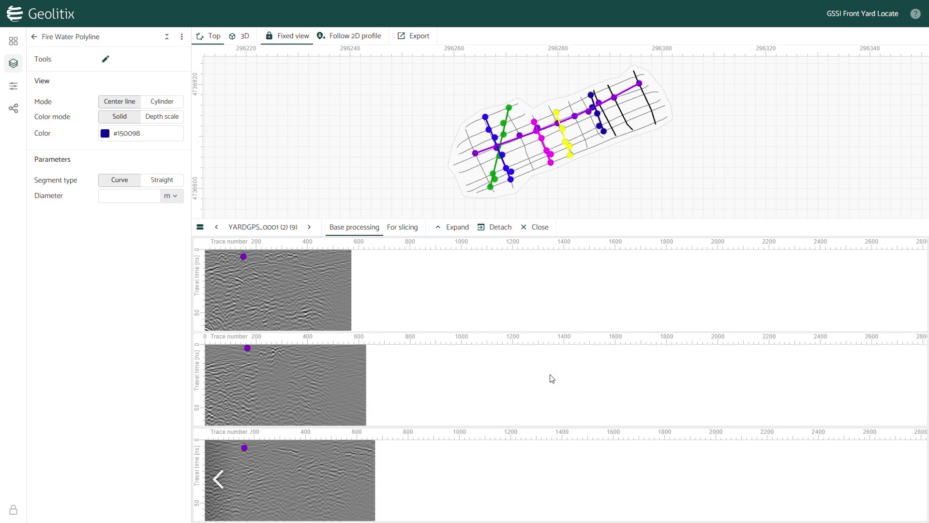